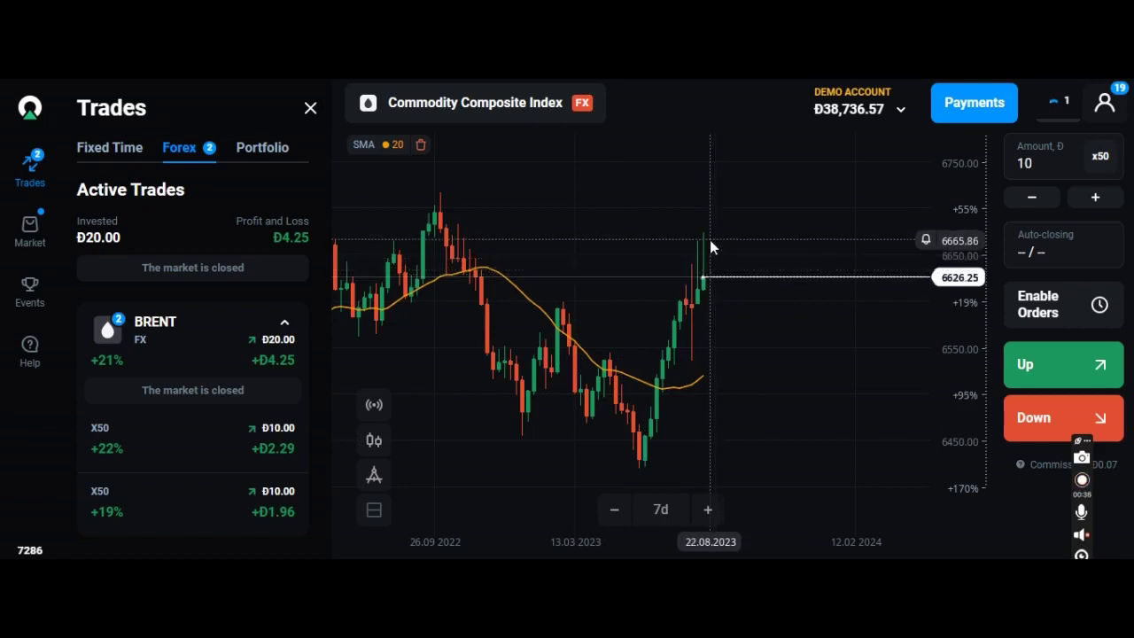
Step: Try 1d and 4h timeframes on the Commodity Composite Index chart, then settle on 1h candles
{"action": "left_click", "coordinate": [669, 512]}
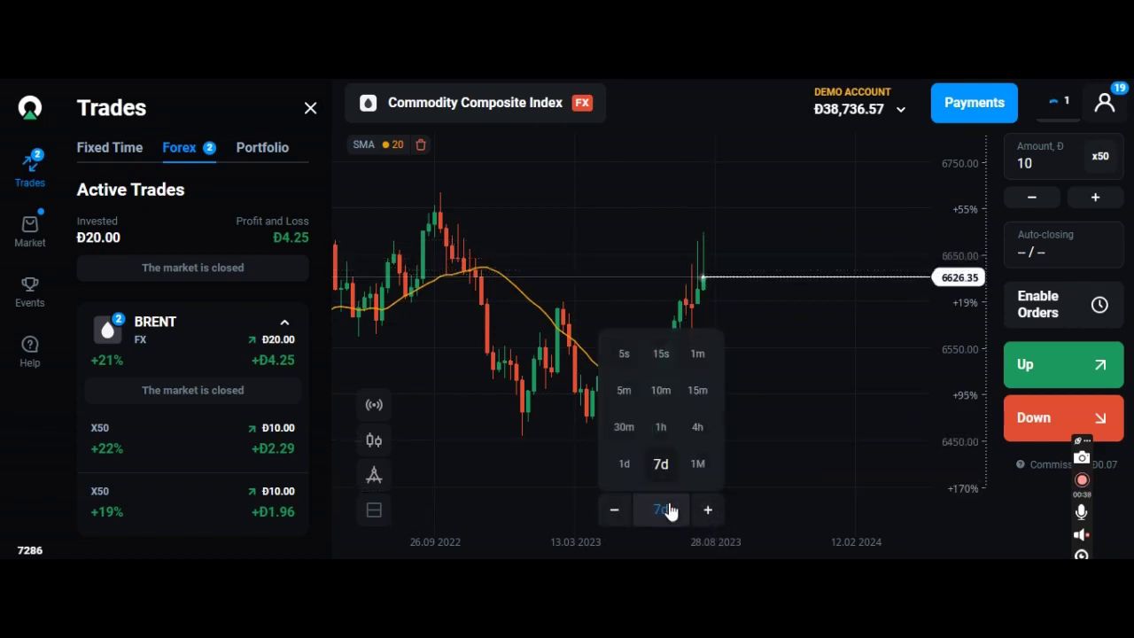
{"action": "left_click", "coordinate": [625, 464]}
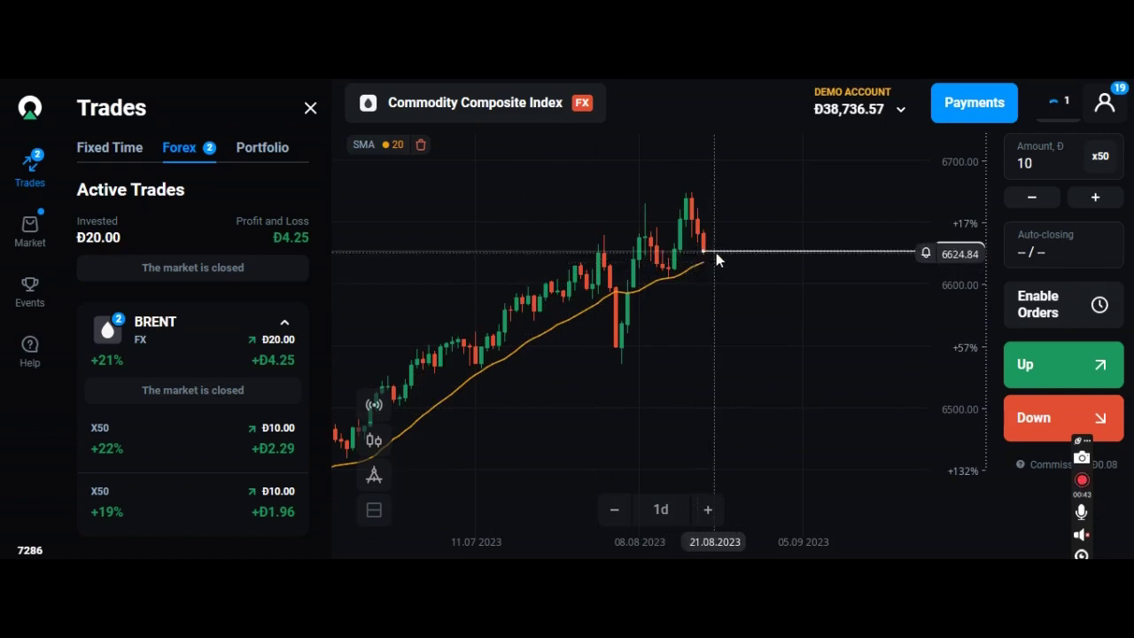
{"action": "left_click", "coordinate": [675, 522]}
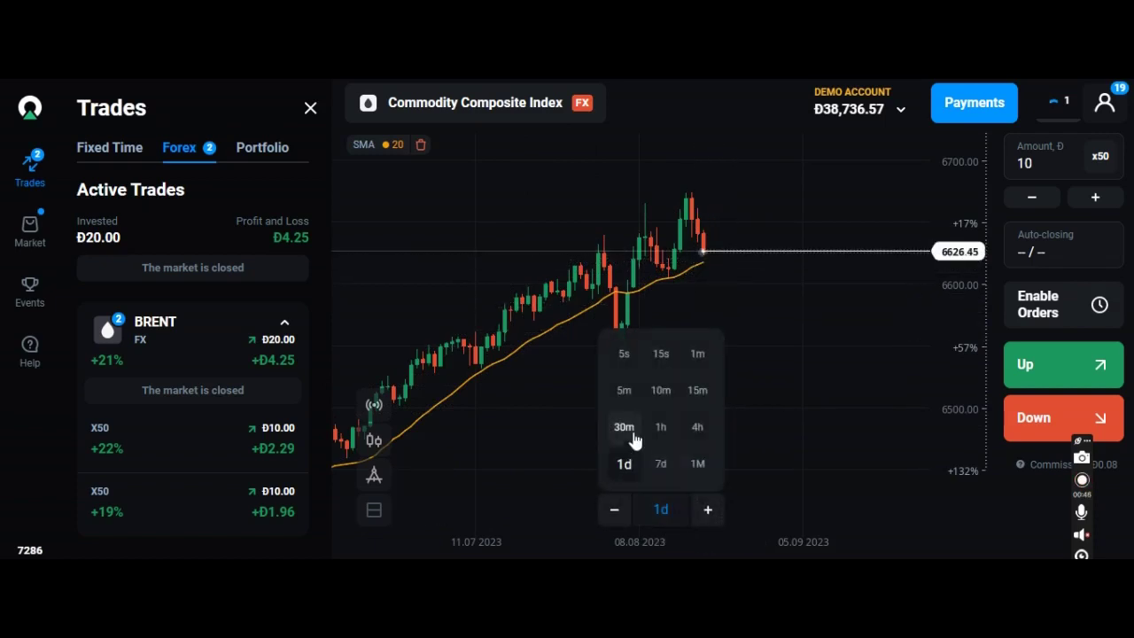
{"action": "left_click", "coordinate": [699, 429]}
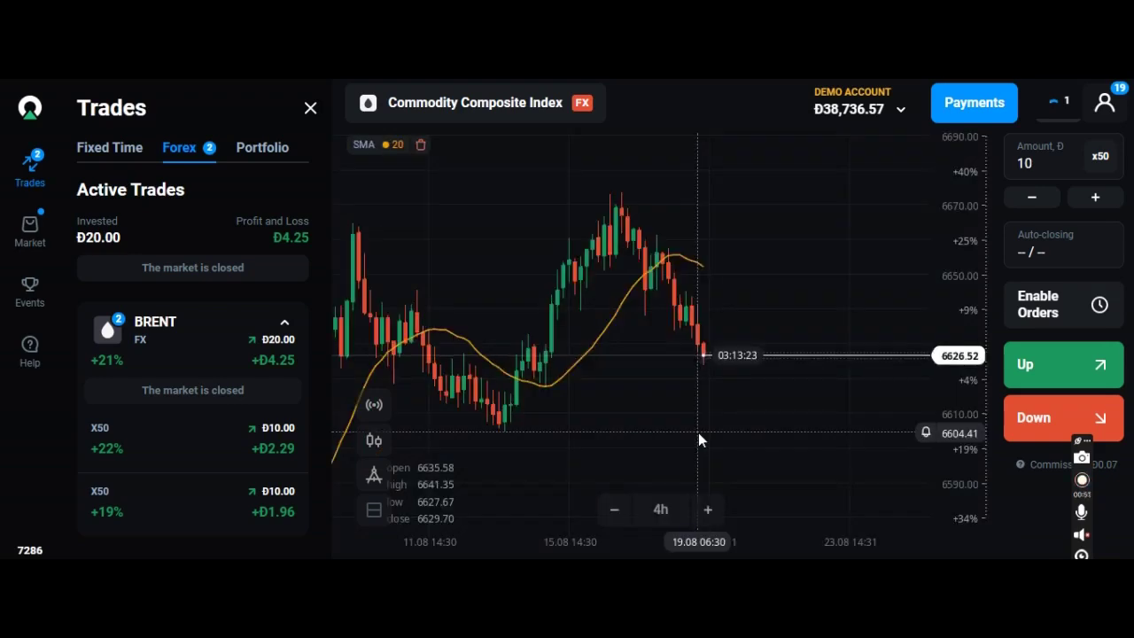
{"action": "left_click", "coordinate": [664, 510]}
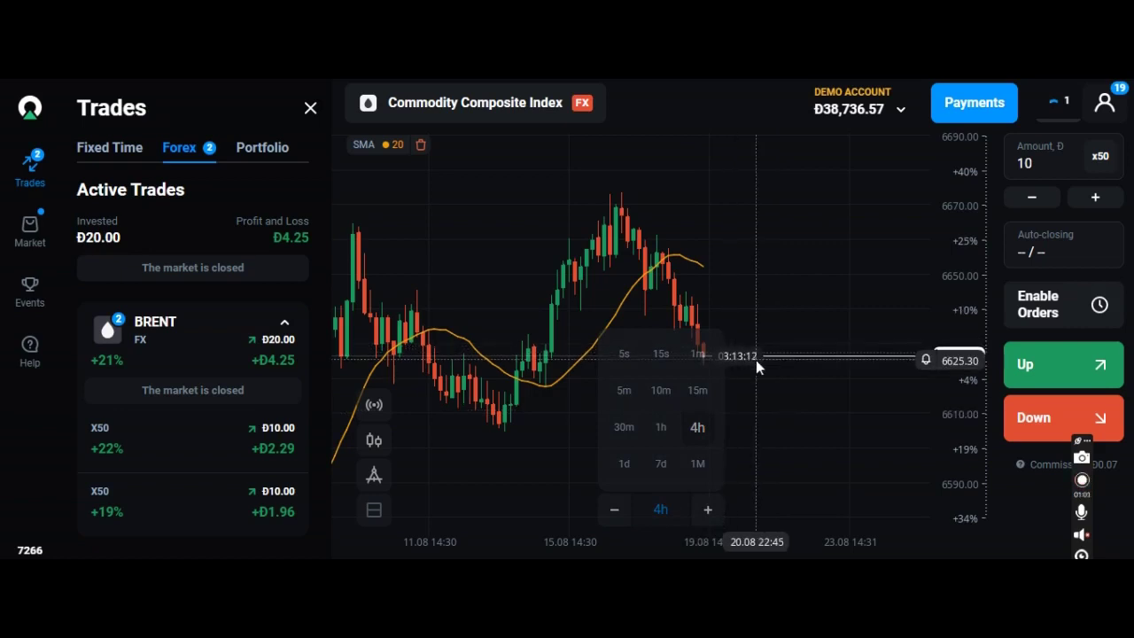
{"action": "left_click", "coordinate": [660, 429]}
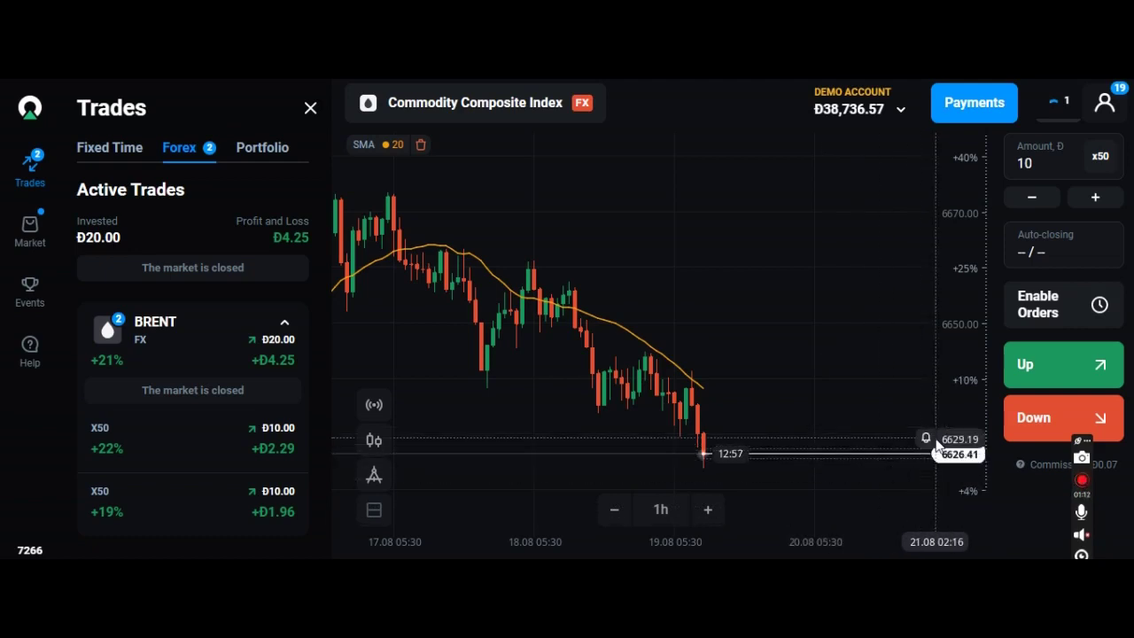
Step: Place a Đ10 x500 Down trade on Commodity Composite Index, then bring up the composite assets list
{"action": "left_click", "coordinate": [1104, 157]}
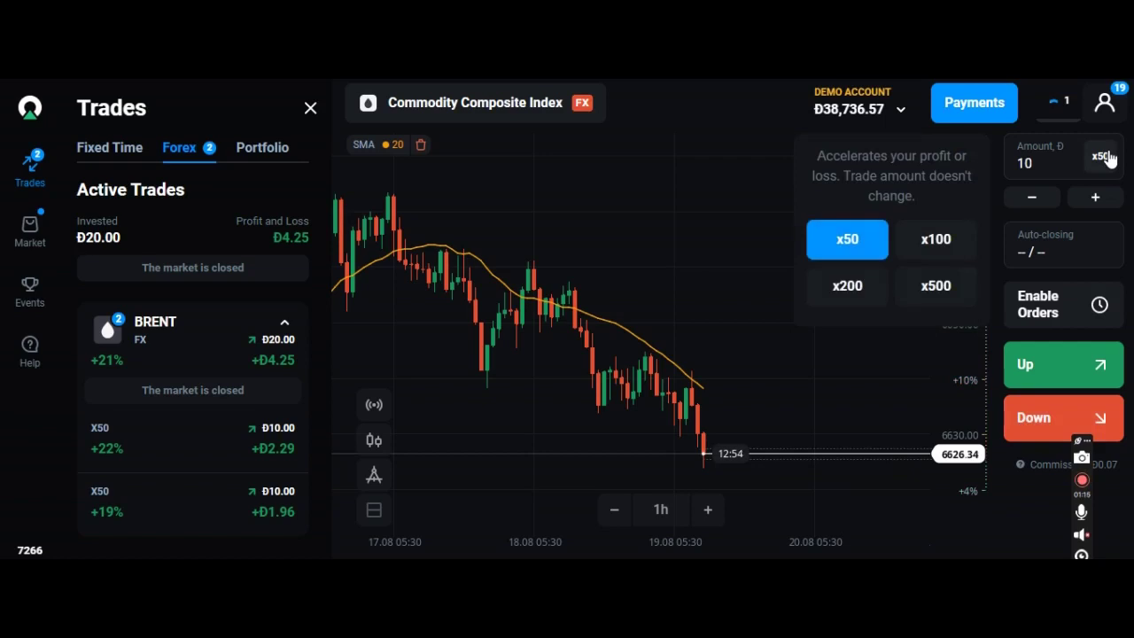
{"action": "left_click", "coordinate": [937, 285]}
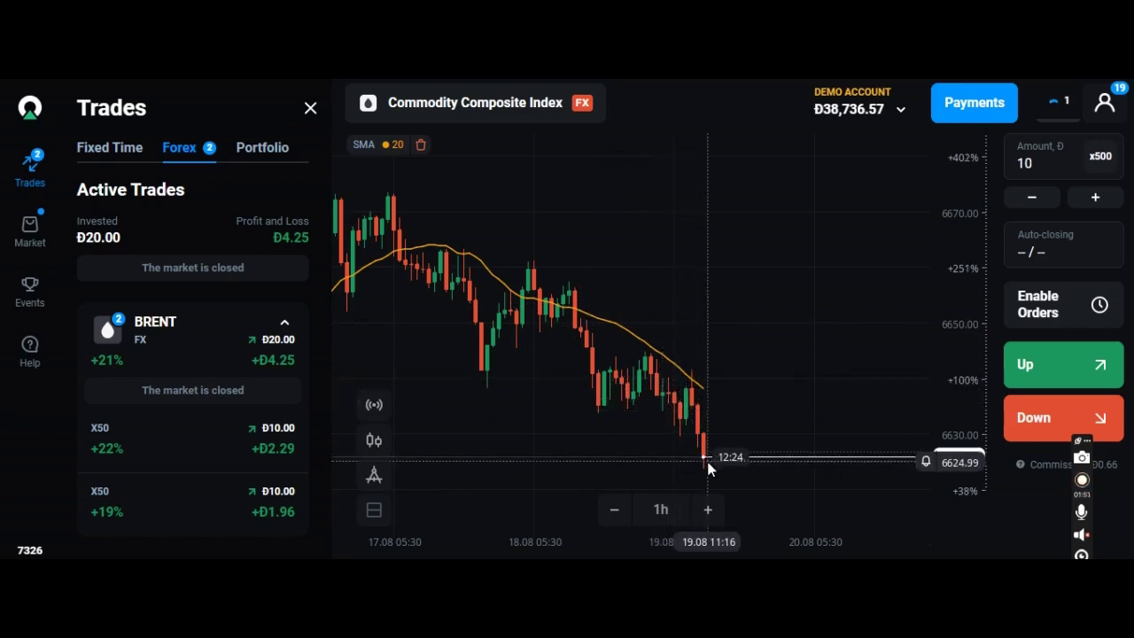
{"action": "left_click", "coordinate": [1044, 427]}
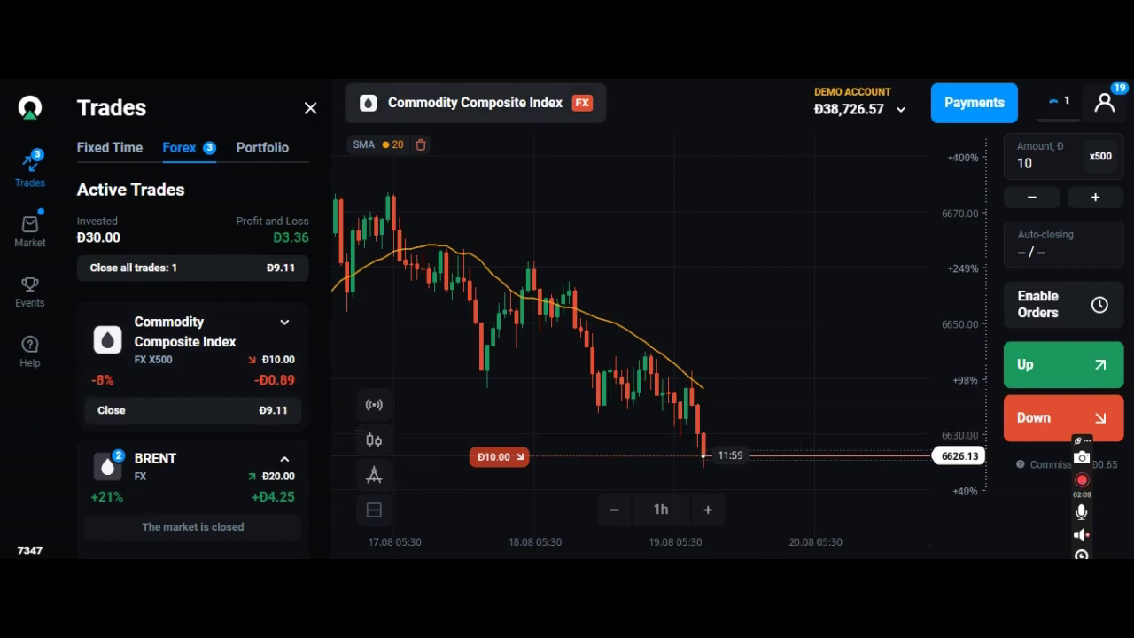
{"action": "left_click", "coordinate": [475, 102]}
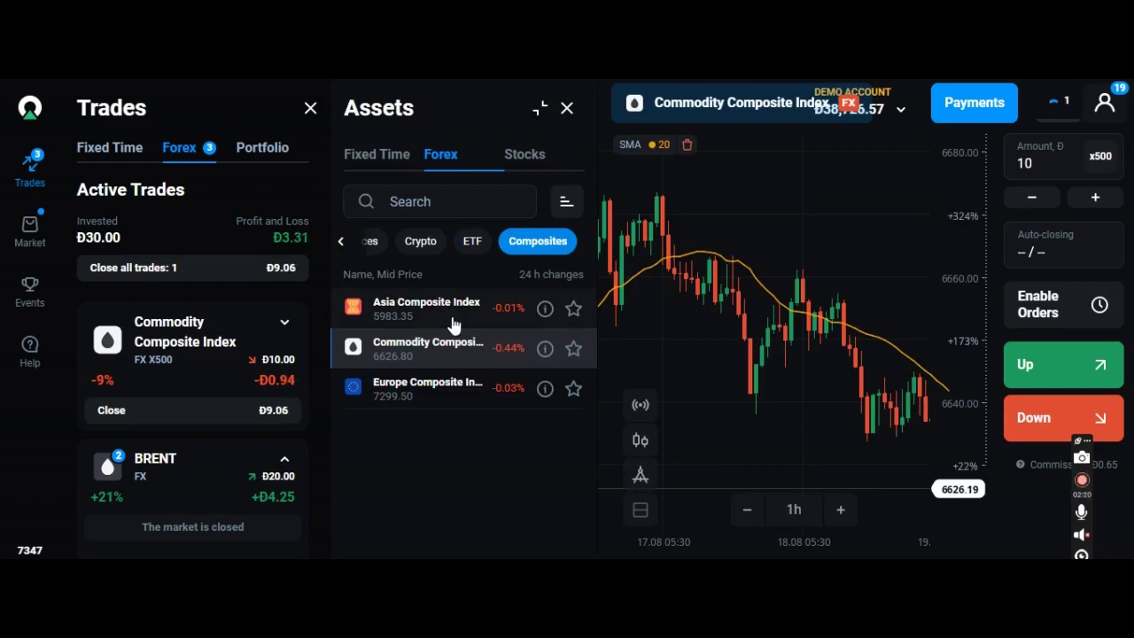
Step: Buy Europe Composite Index at Đ10 x500 on daily candles, then reselect Commodity Composite Index
{"action": "left_click", "coordinate": [437, 390]}
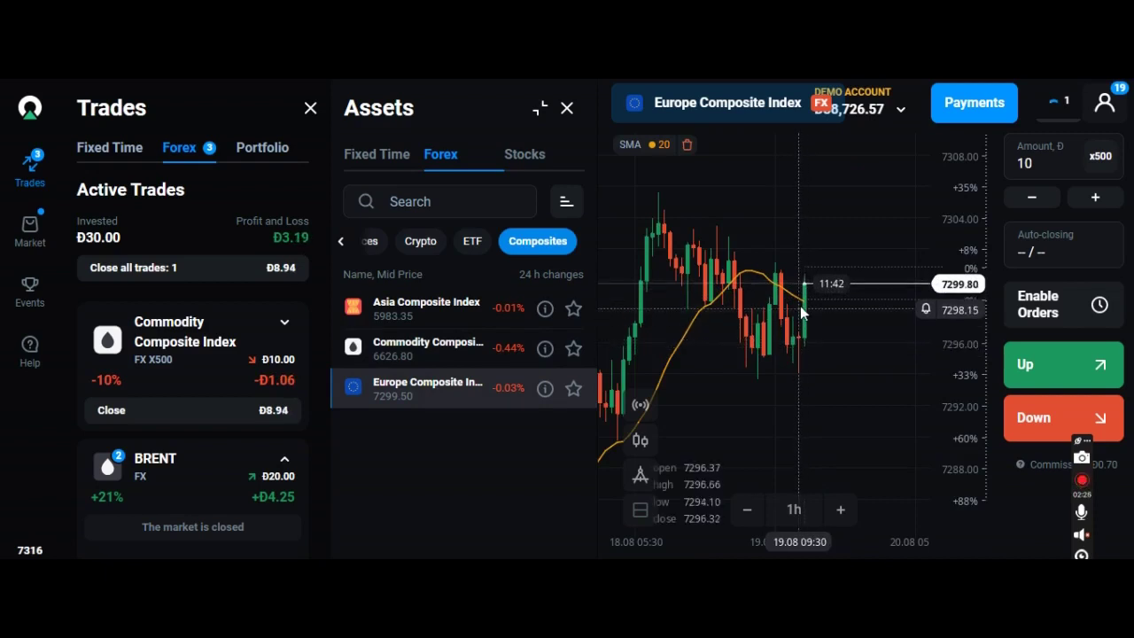
{"action": "left_click", "coordinate": [787, 511]}
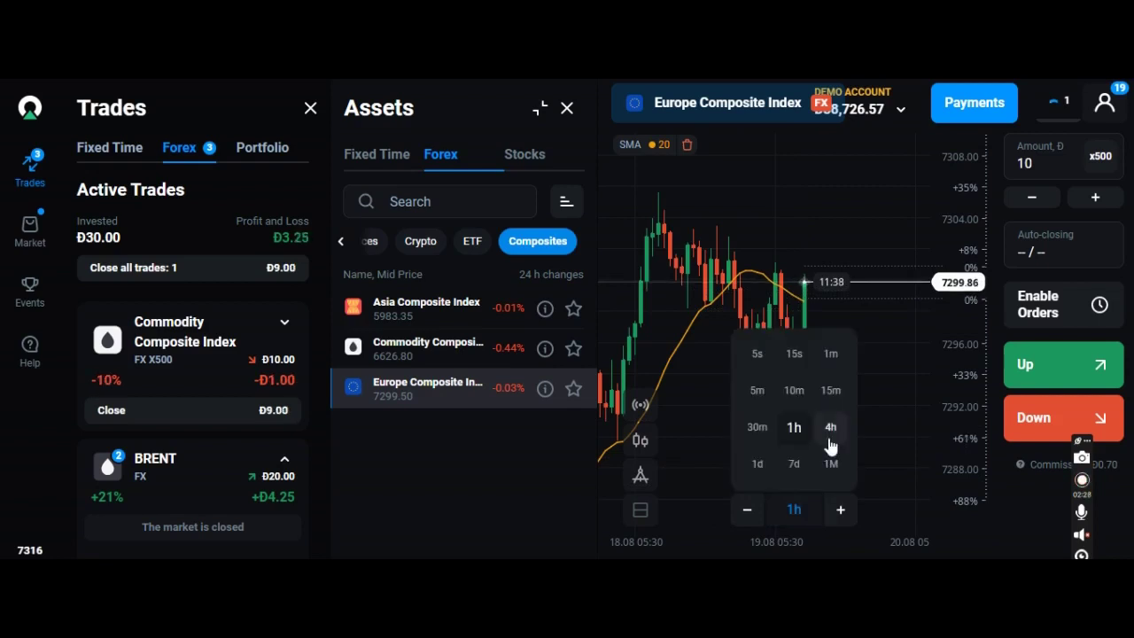
{"action": "left_click", "coordinate": [759, 462]}
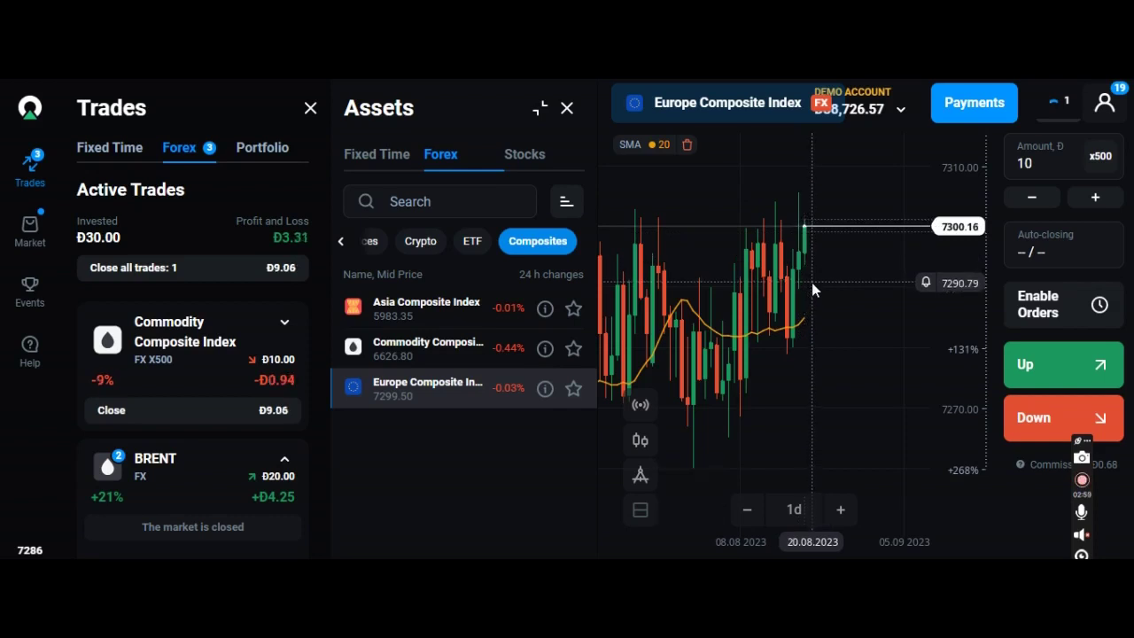
{"action": "left_click", "coordinate": [1025, 372]}
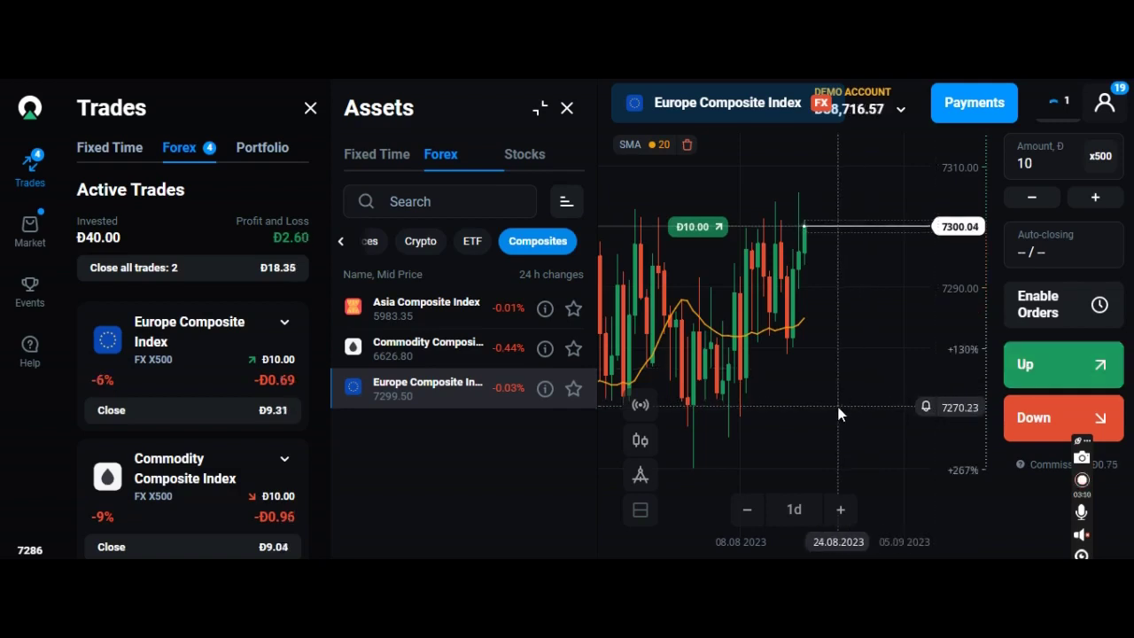
{"action": "left_click", "coordinate": [471, 358]}
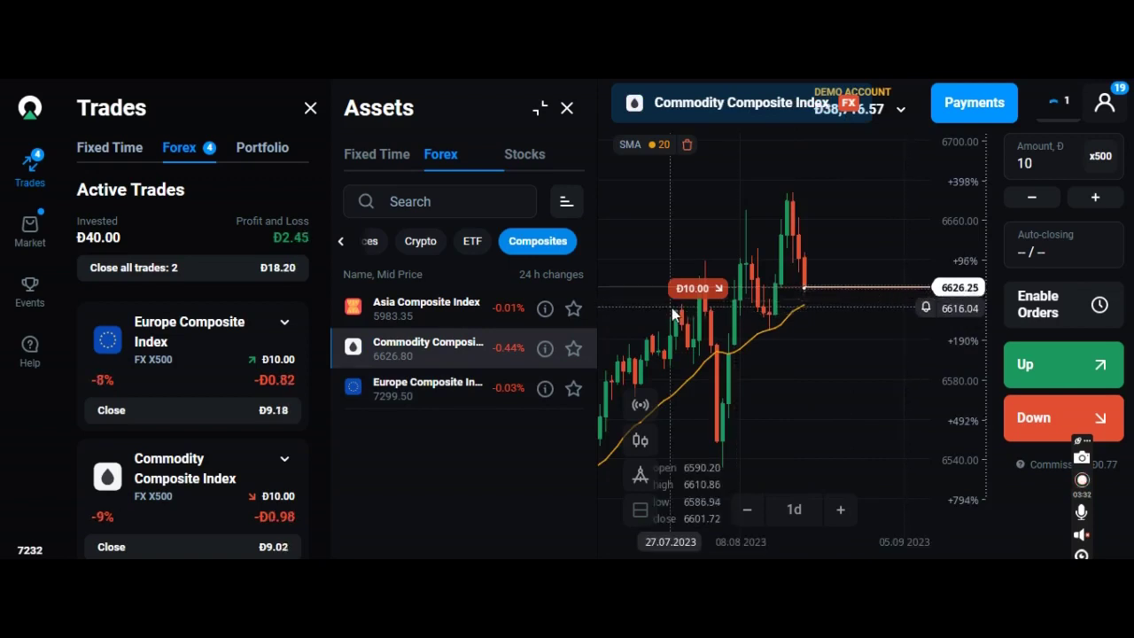
Step: Sell Asia Composite Index at Đ10 x500, keep the 1d chart, and list the Crypto assets
{"action": "left_click", "coordinate": [502, 326]}
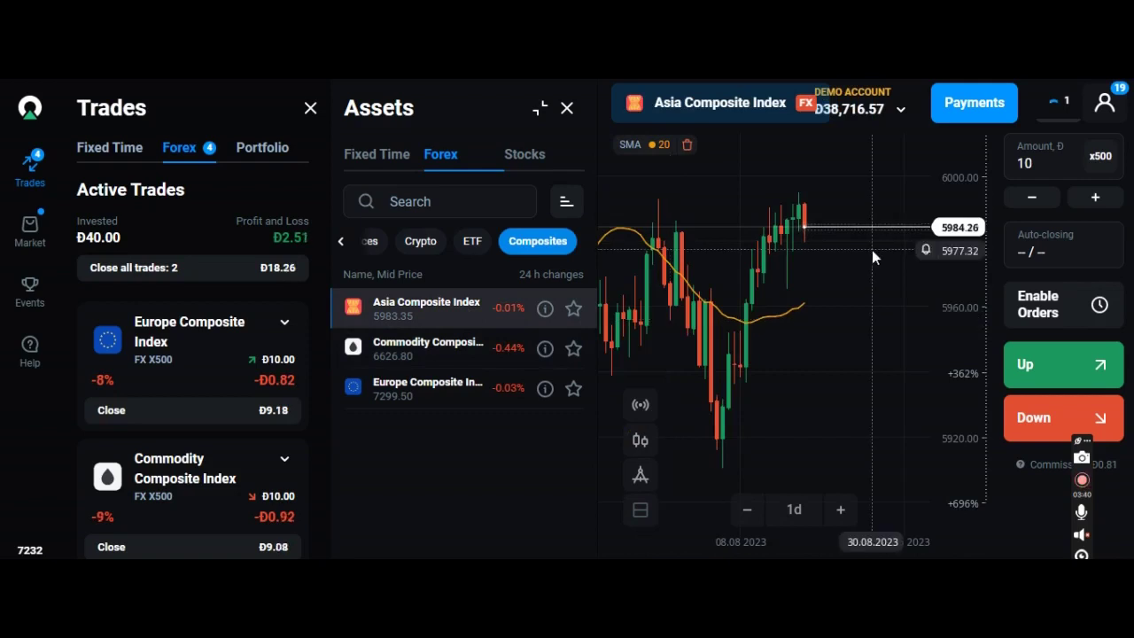
{"action": "left_click", "coordinate": [1061, 428]}
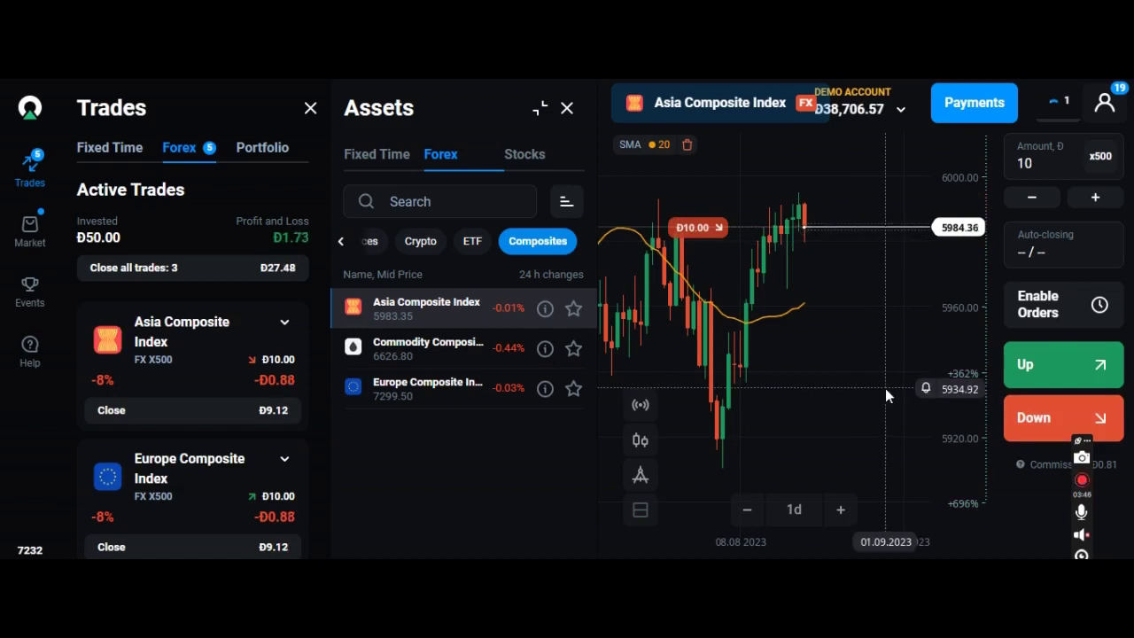
{"action": "left_click", "coordinate": [799, 514]}
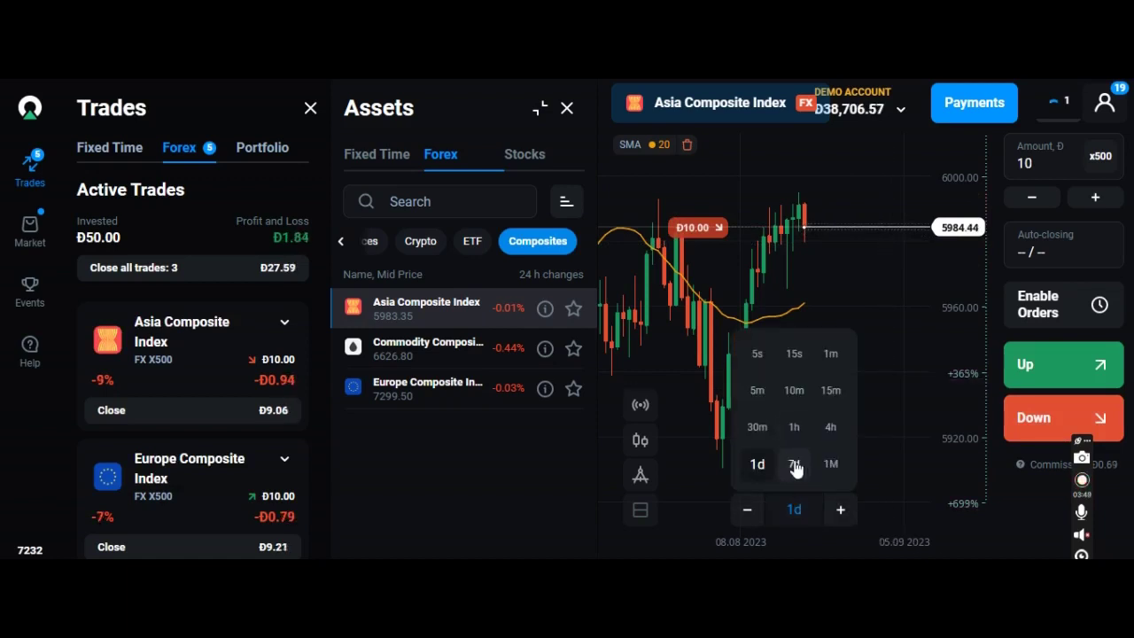
{"action": "left_click", "coordinate": [849, 284]}
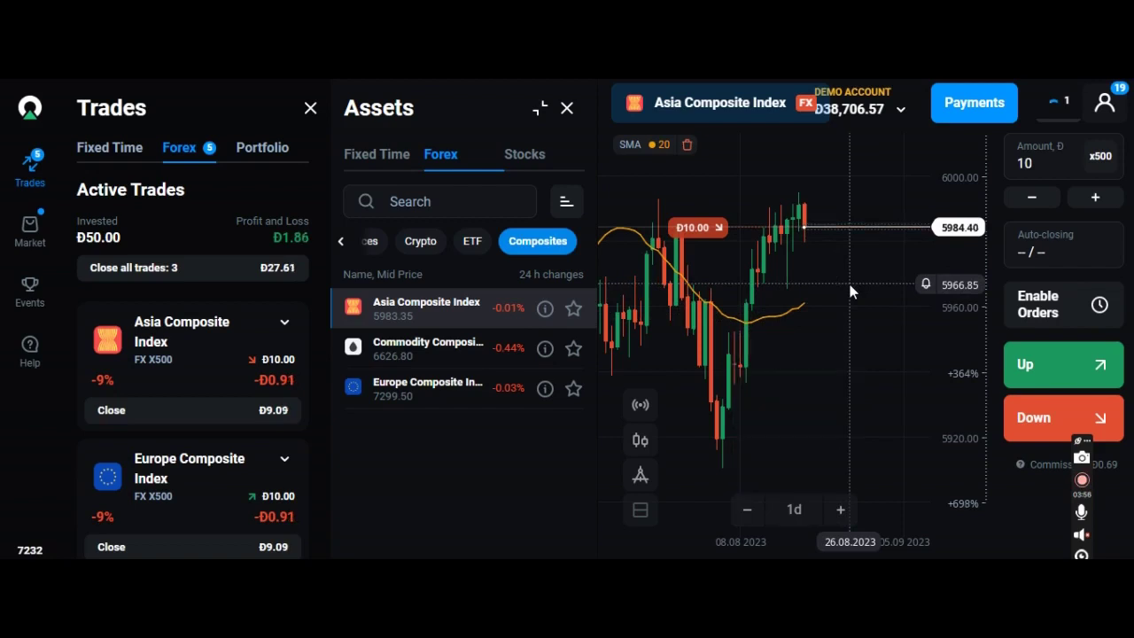
{"action": "left_click", "coordinate": [422, 242]}
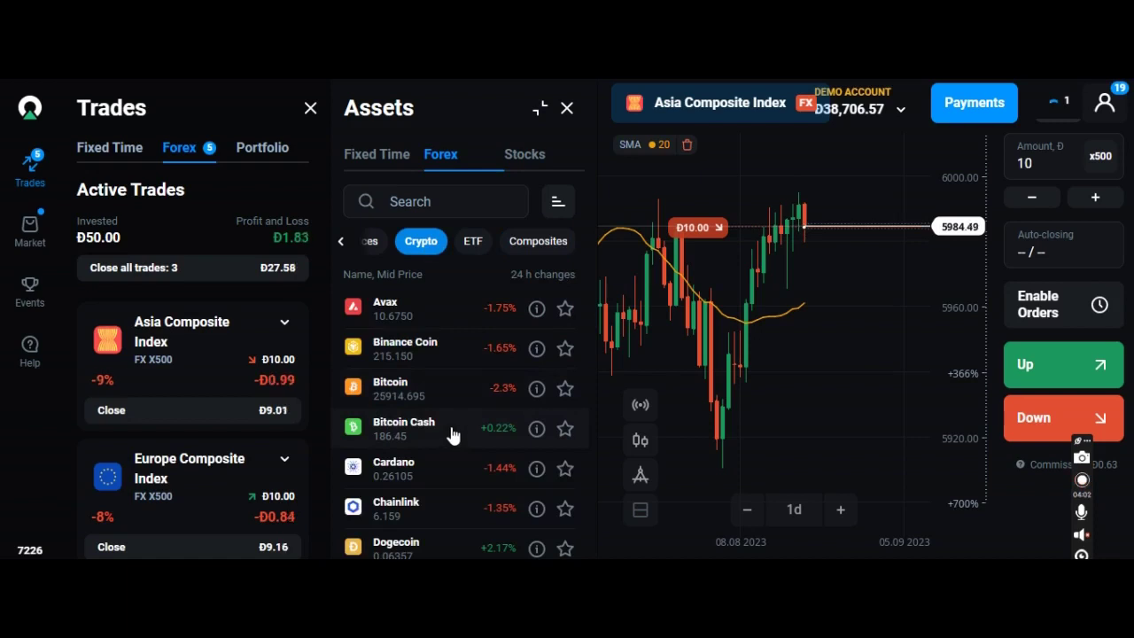
Step: Open a Đ10 x5 Down trade on Bitcoin and briefly expand its trade card
{"action": "left_click", "coordinate": [498, 405]}
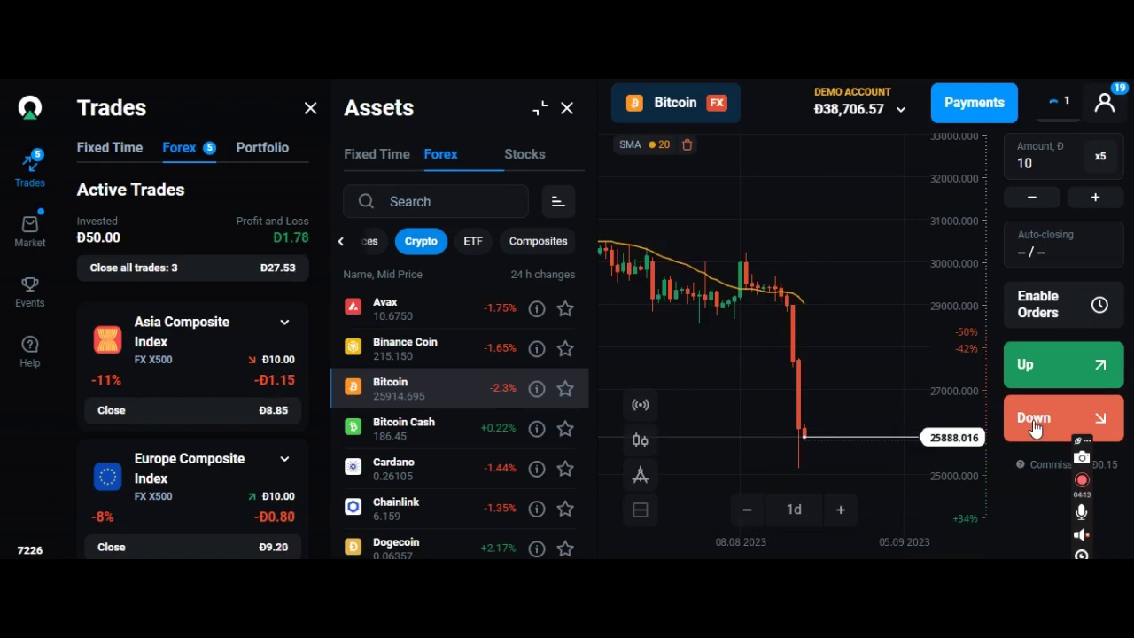
{"action": "left_click", "coordinate": [1101, 158]}
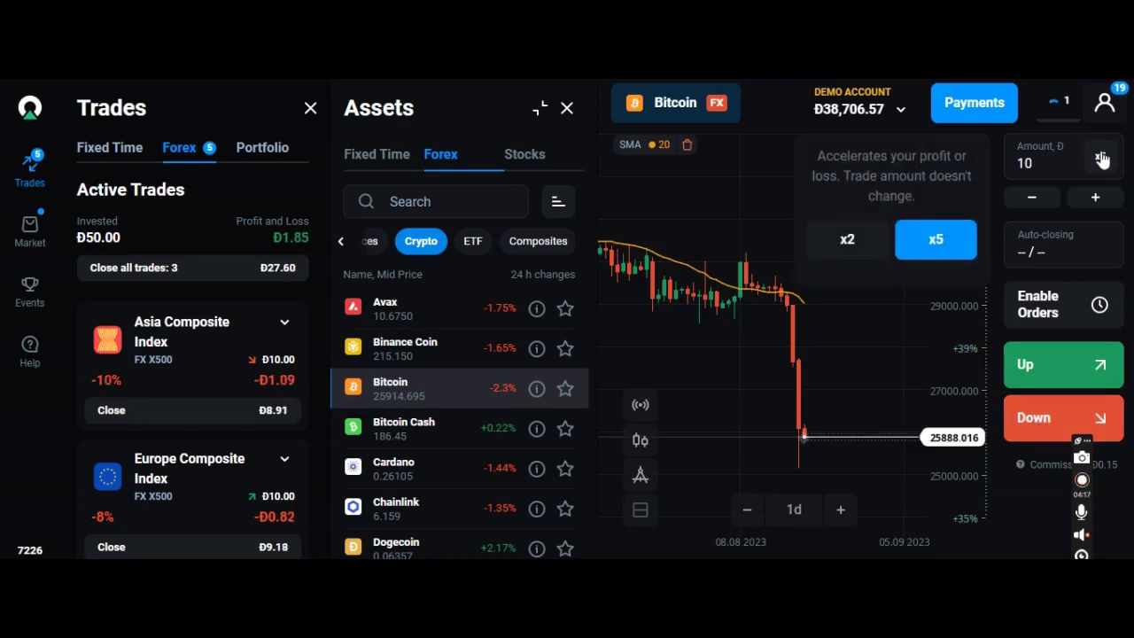
{"action": "left_click", "coordinate": [1101, 157]}
{"action": "left_click", "coordinate": [1057, 422]}
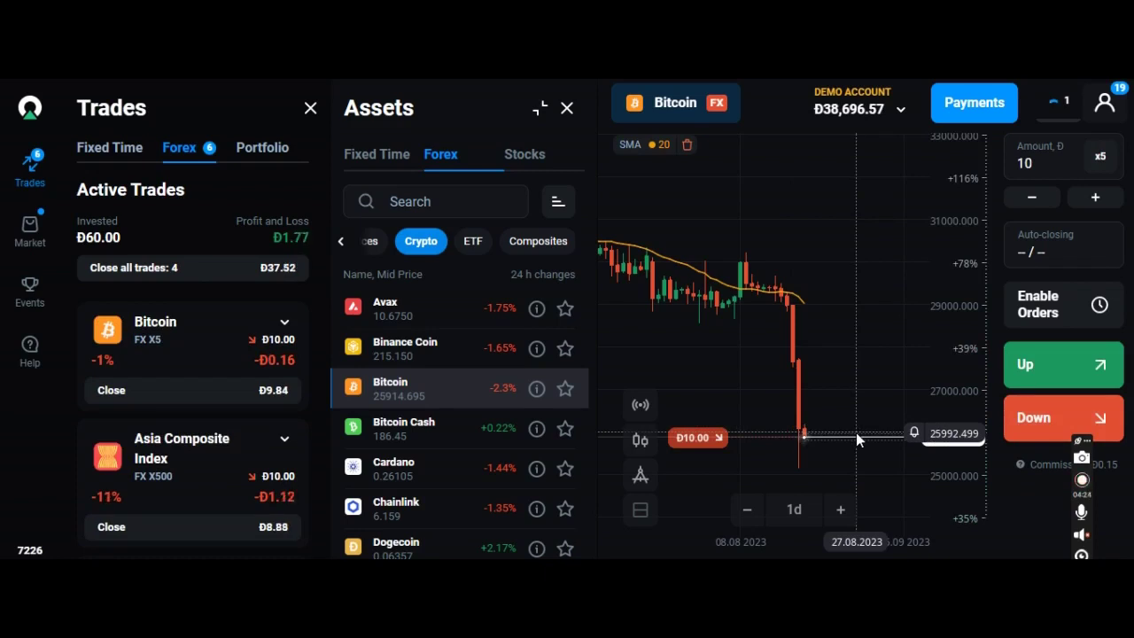
{"action": "mouse_move", "coordinate": [796, 462]}
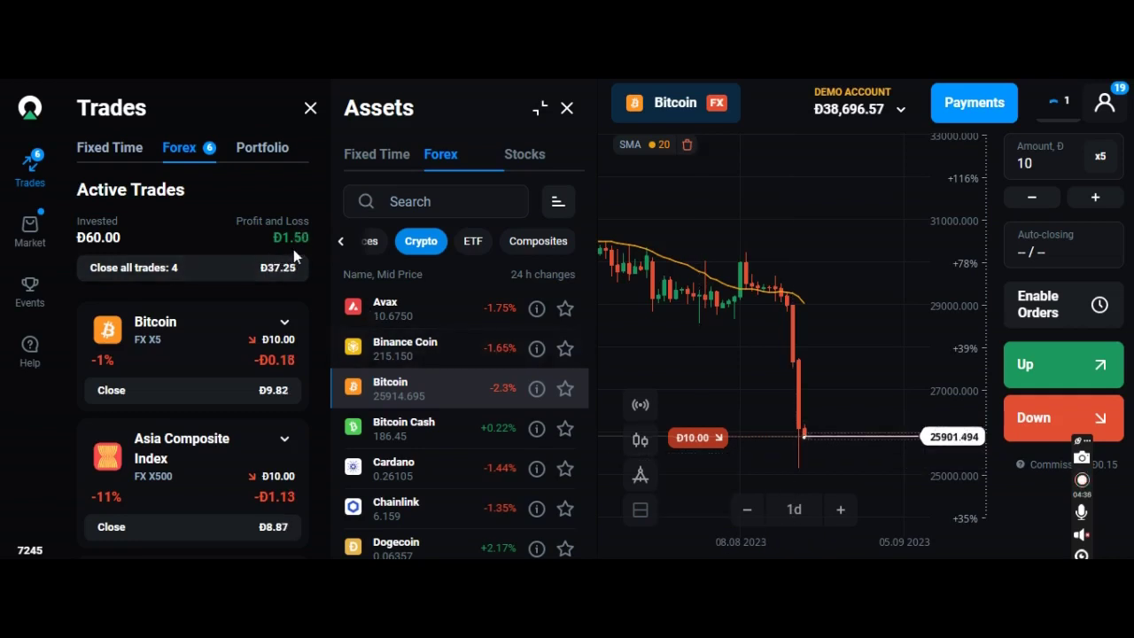
{"action": "left_click", "coordinate": [285, 325]}
{"action": "left_click", "coordinate": [284, 326]}
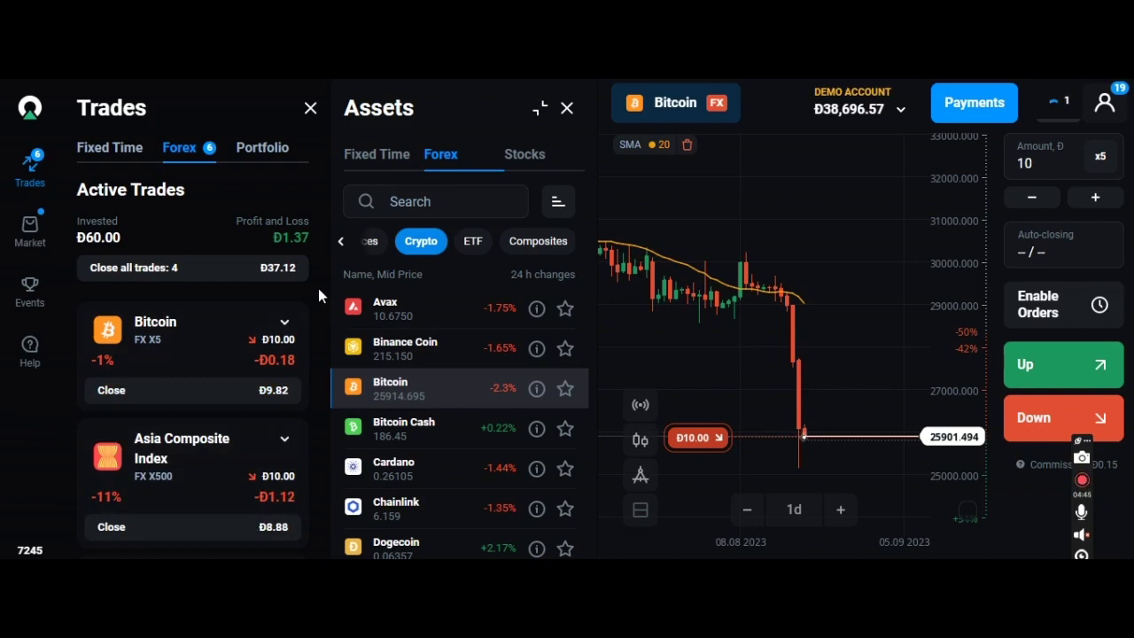
Step: Scroll down through all four active trades (Đ60 invested) and back toward the top
{"action": "scroll", "coordinate": [318, 288], "scroll_direction": "down", "scroll_amount": 1}
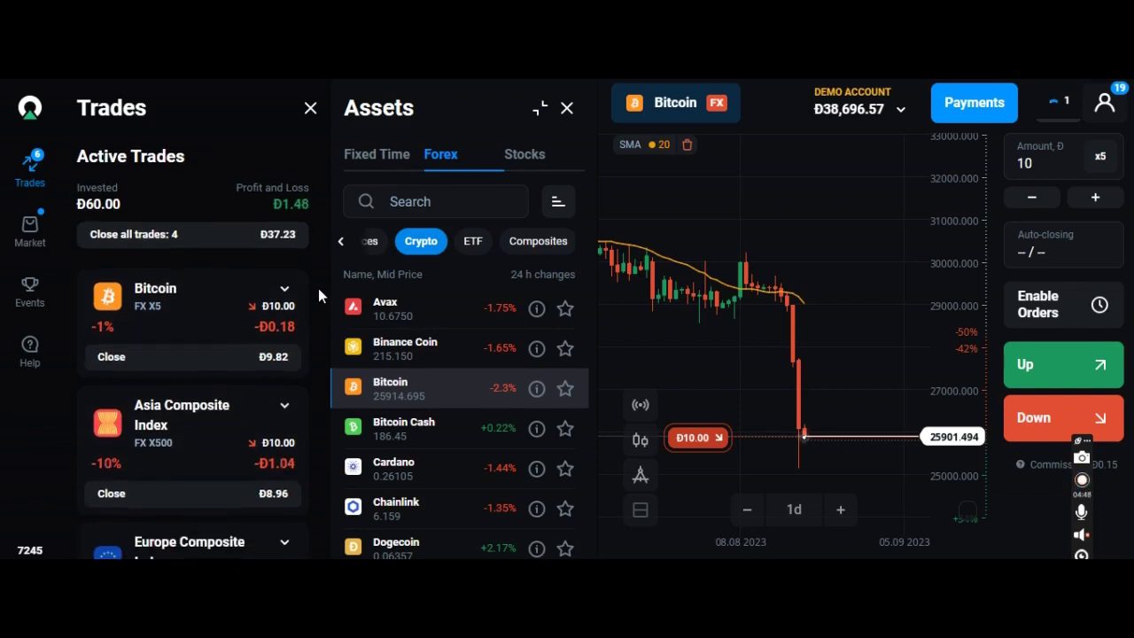
{"action": "scroll", "coordinate": [318, 288], "scroll_direction": "down", "scroll_amount": 2}
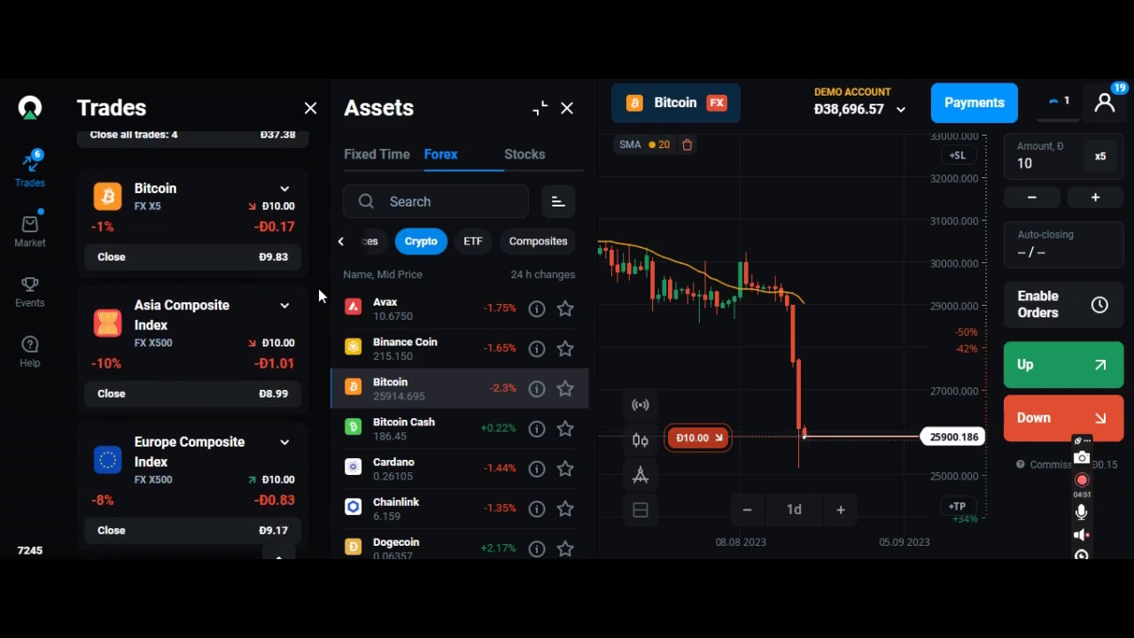
{"action": "scroll", "coordinate": [318, 288], "scroll_direction": "down", "scroll_amount": 1}
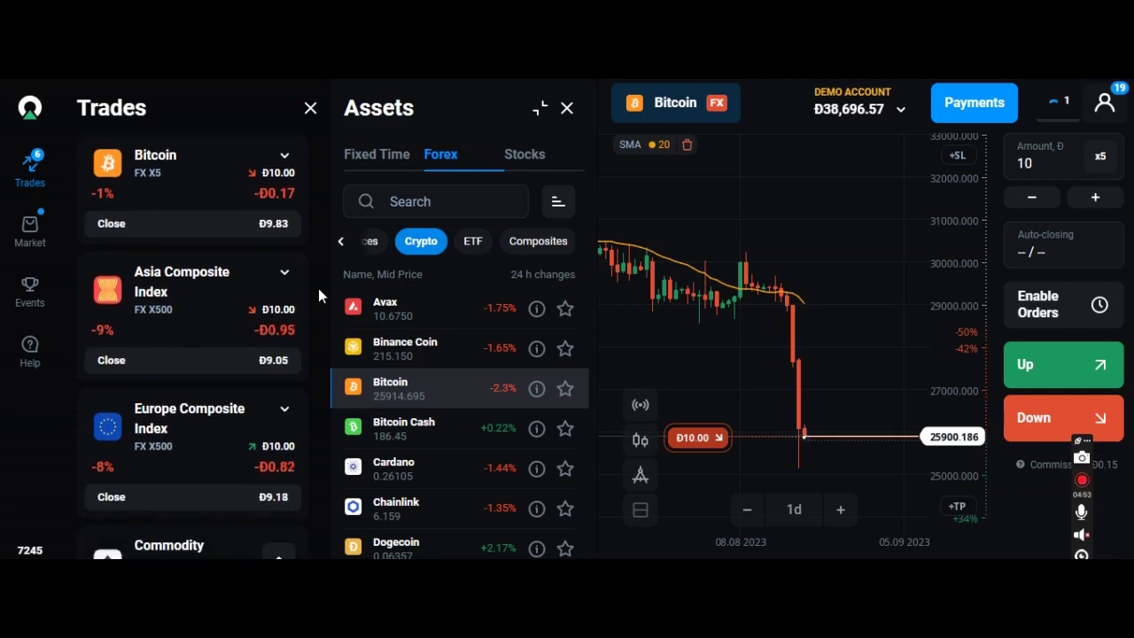
{"action": "scroll", "coordinate": [318, 288], "scroll_direction": "down", "scroll_amount": 1}
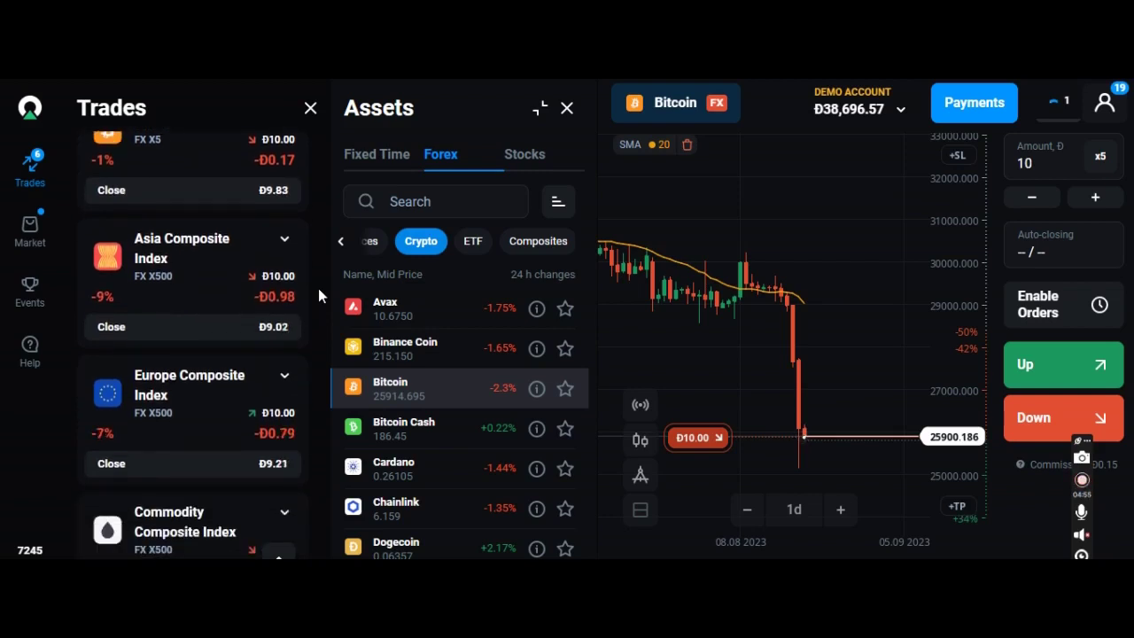
{"action": "scroll", "coordinate": [318, 288], "scroll_direction": "down", "scroll_amount": 1}
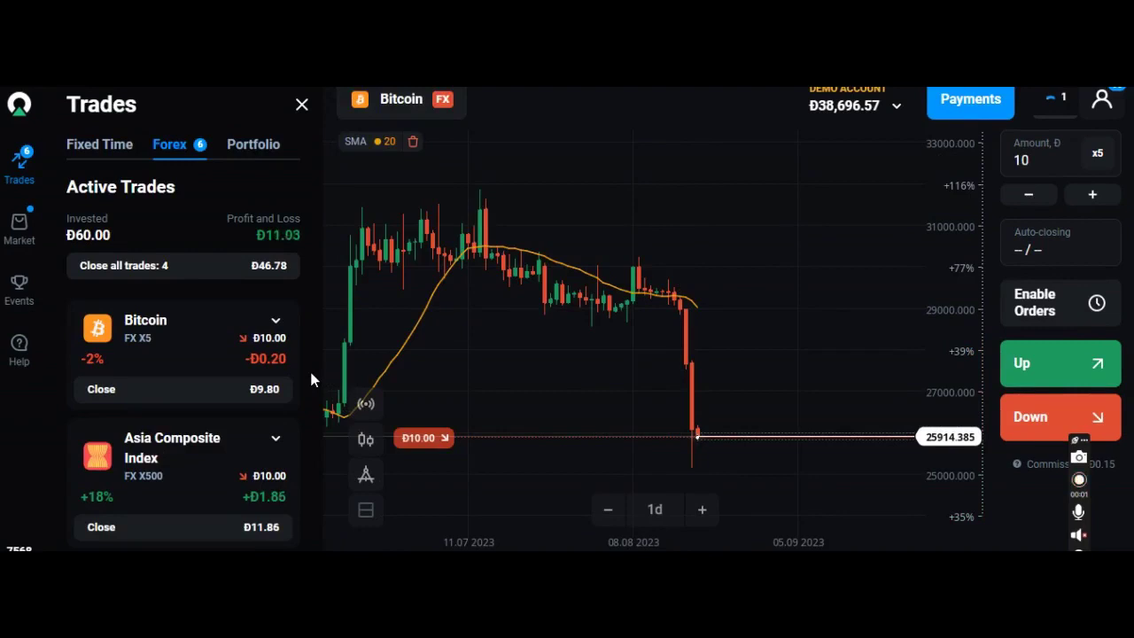
{"action": "scroll", "coordinate": [311, 379], "scroll_direction": "down", "scroll_amount": 3}
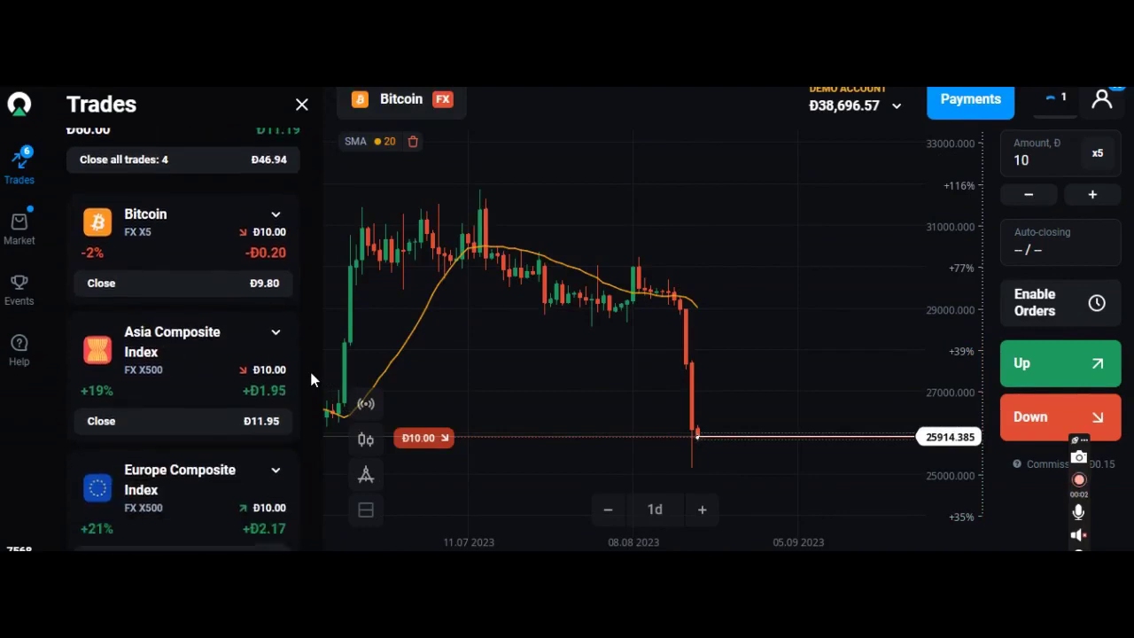
{"action": "scroll", "coordinate": [311, 379], "scroll_direction": "down", "scroll_amount": 3}
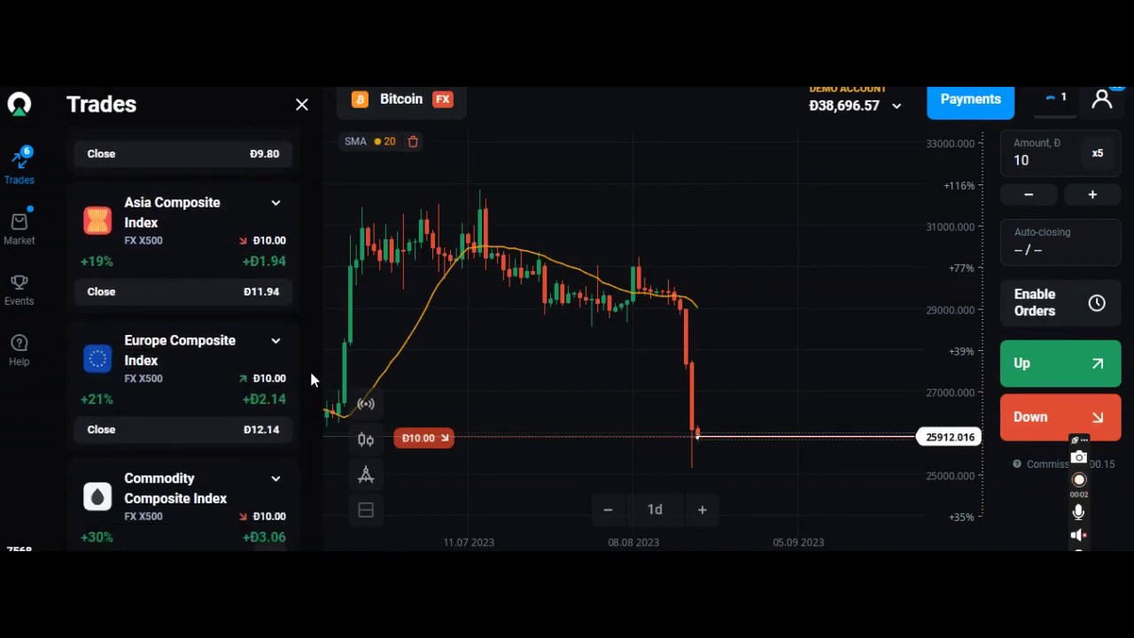
{"action": "scroll", "coordinate": [311, 379], "scroll_direction": "down", "scroll_amount": 2}
{"action": "scroll", "coordinate": [311, 379], "scroll_direction": "up", "scroll_amount": 1}
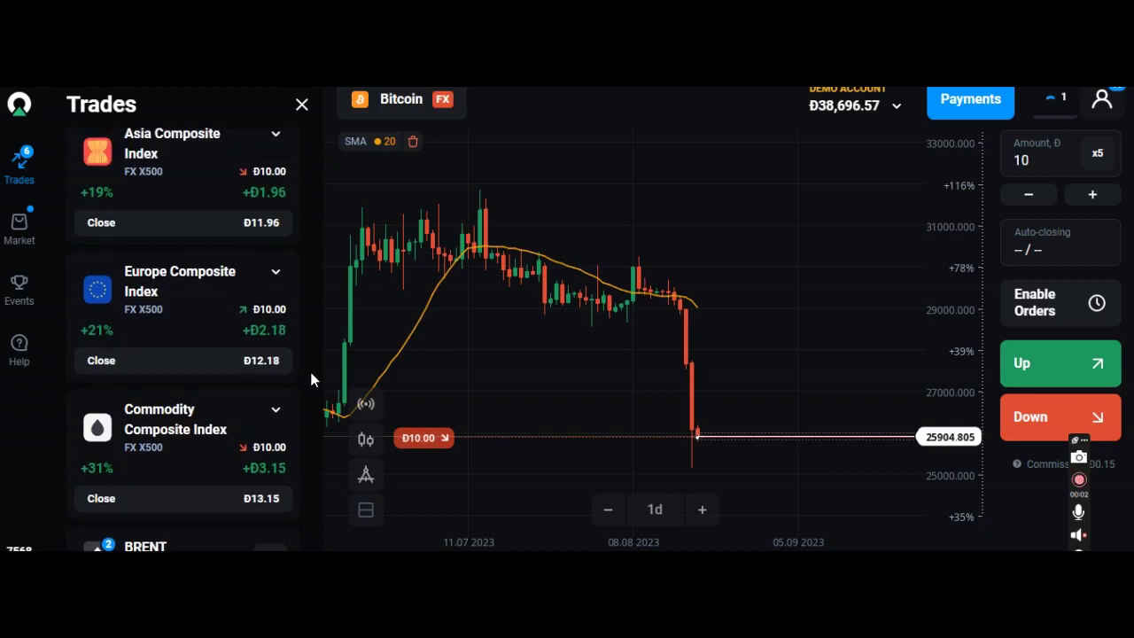
{"action": "scroll", "coordinate": [311, 379], "scroll_direction": "up", "scroll_amount": 6}
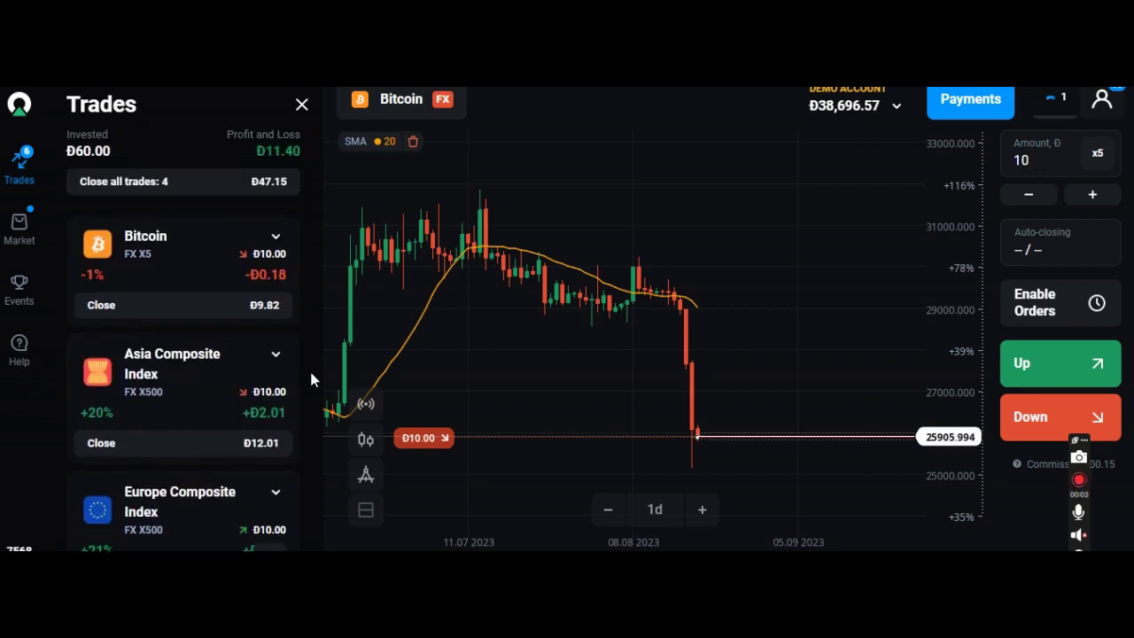